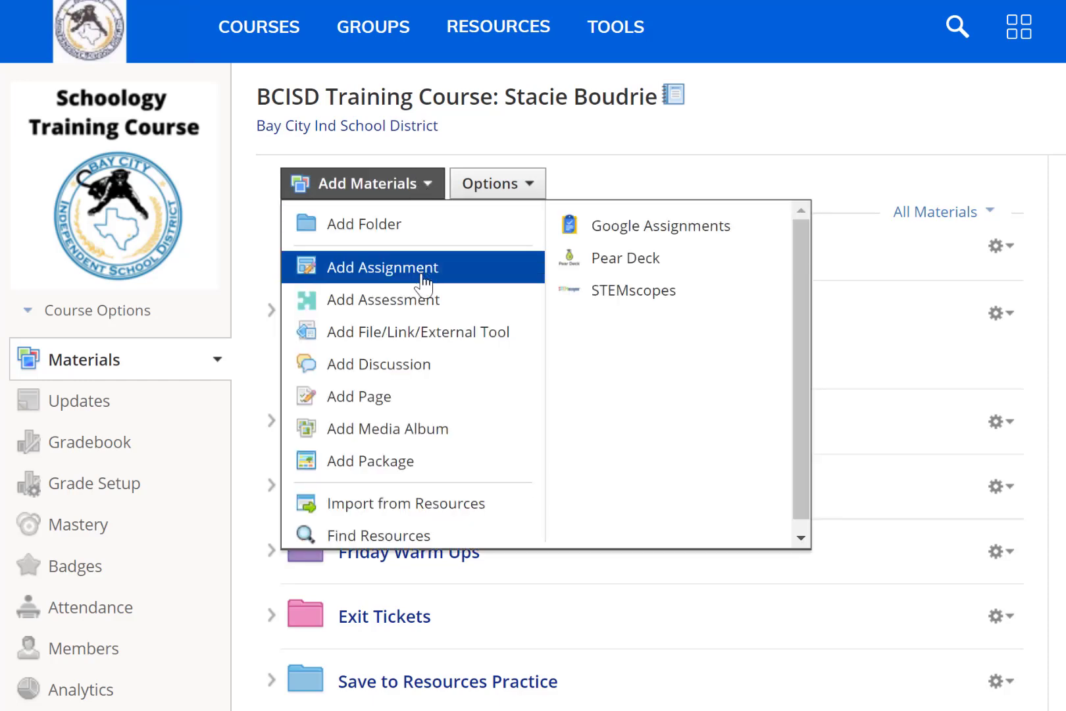
# - Start a new assessment in the course materials, name it "Assessment Practice", and enable submissions
pyautogui.click(423, 304)
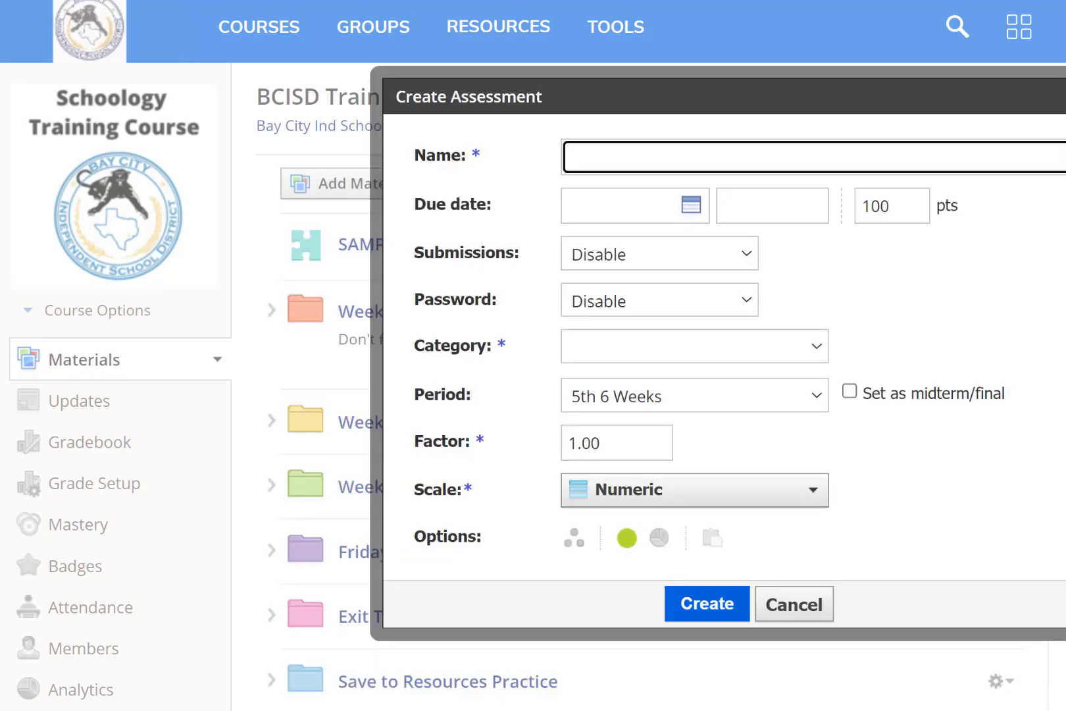
pyautogui.write('Assessment Pr')
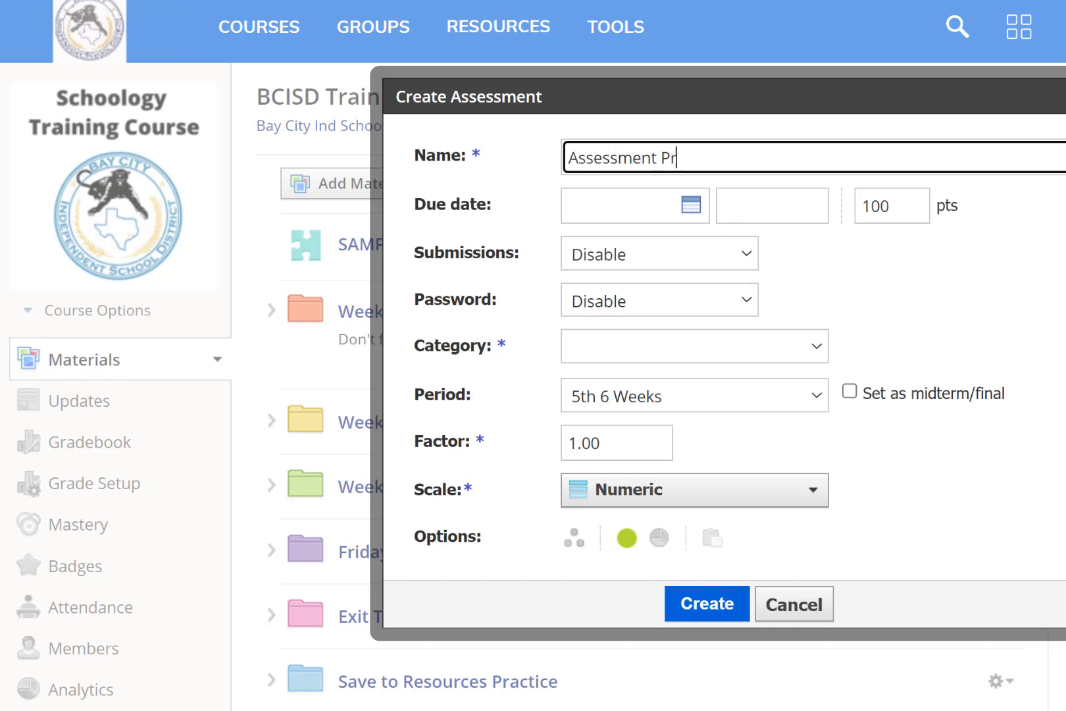
pyautogui.write('actice')
pyautogui.click(652, 255)
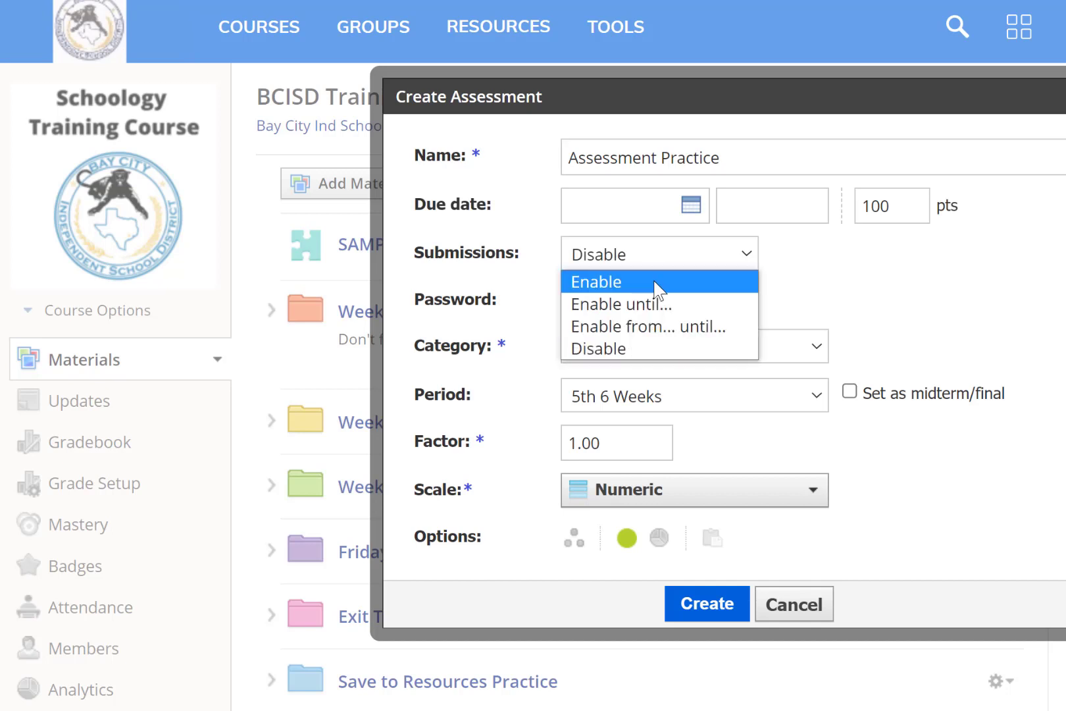
pyautogui.click(657, 283)
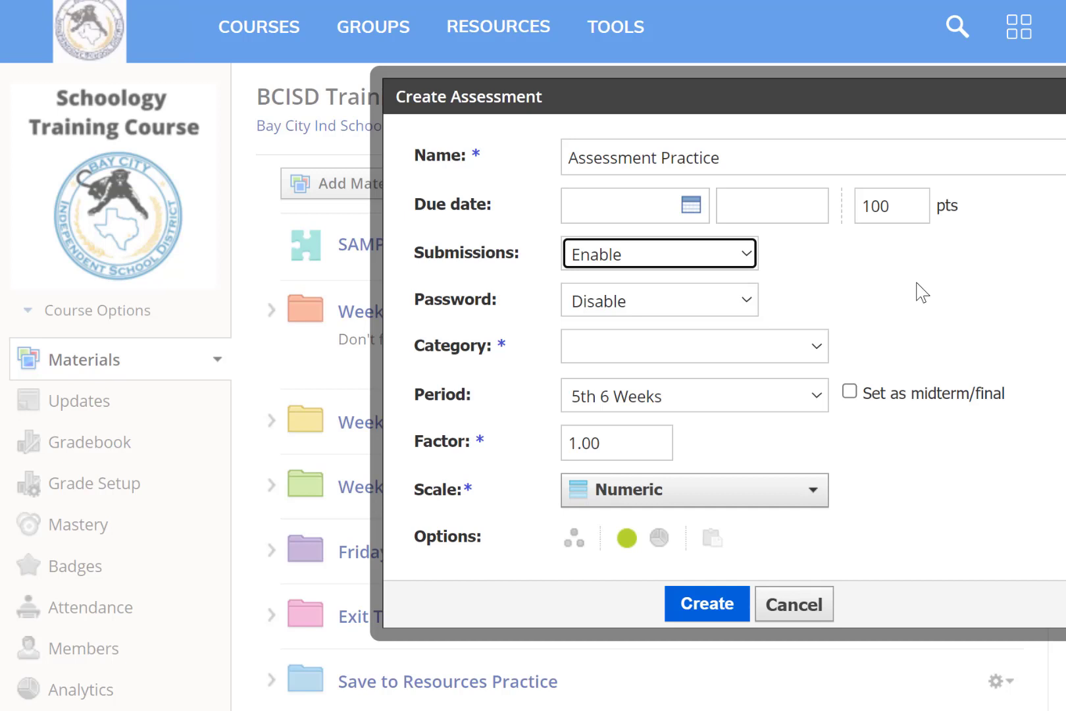
pyautogui.click(710, 256)
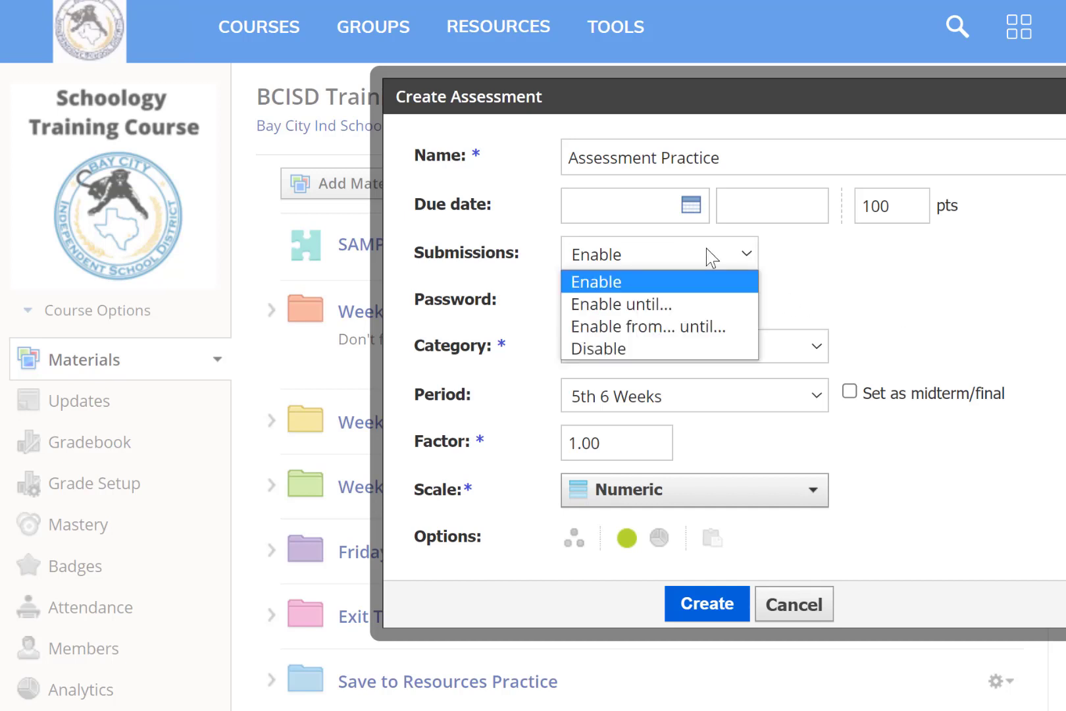
pyautogui.click(680, 284)
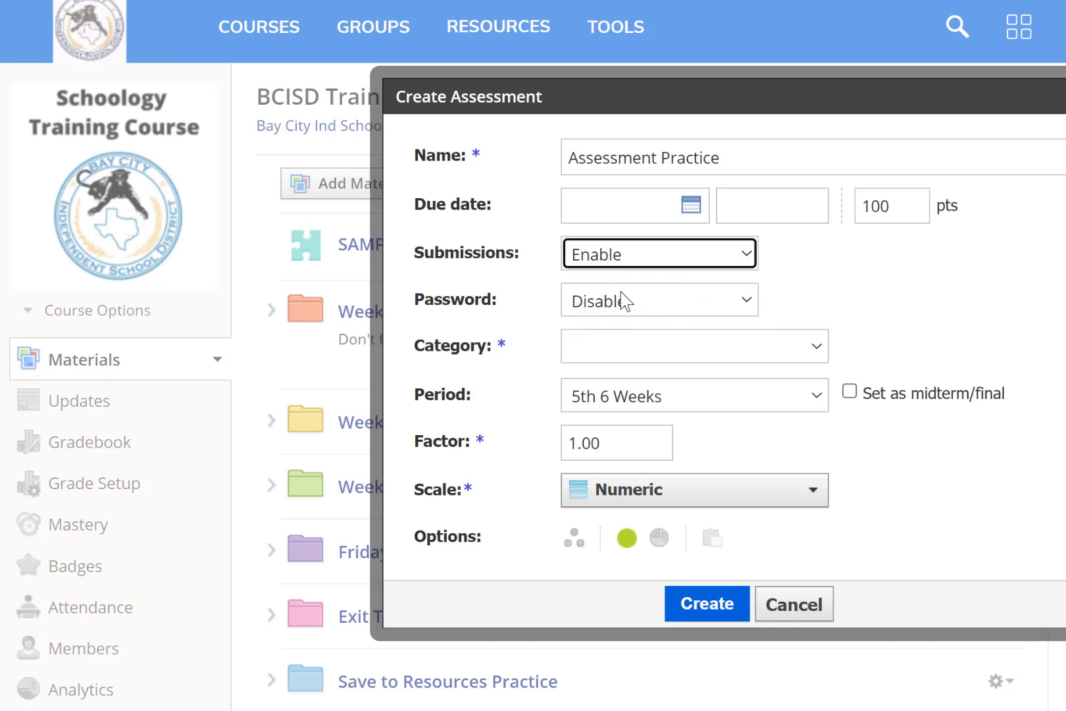
# - Set the assessment's grading category to Test and create the assessment
pyautogui.click(609, 346)
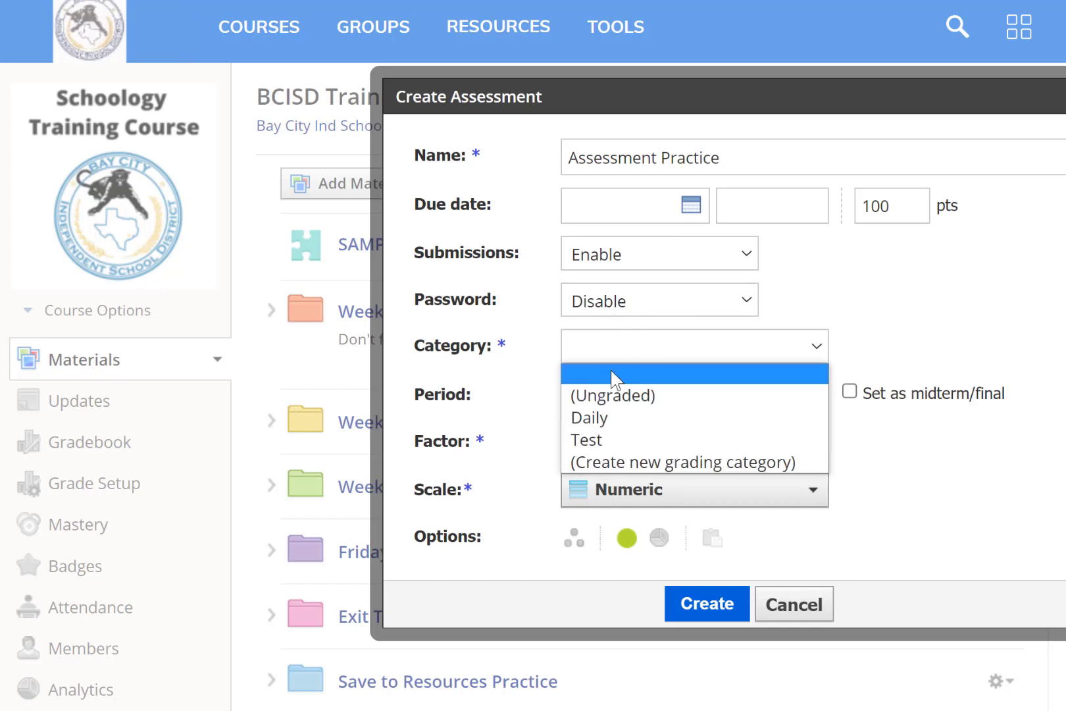
pyautogui.click(611, 442)
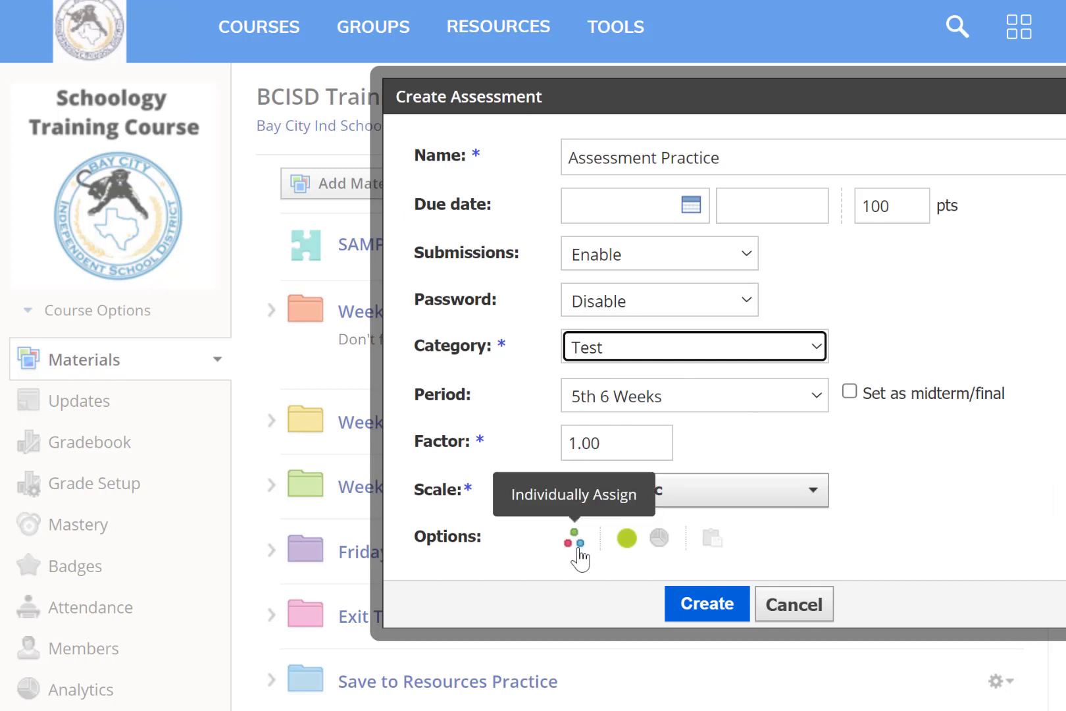
pyautogui.click(688, 602)
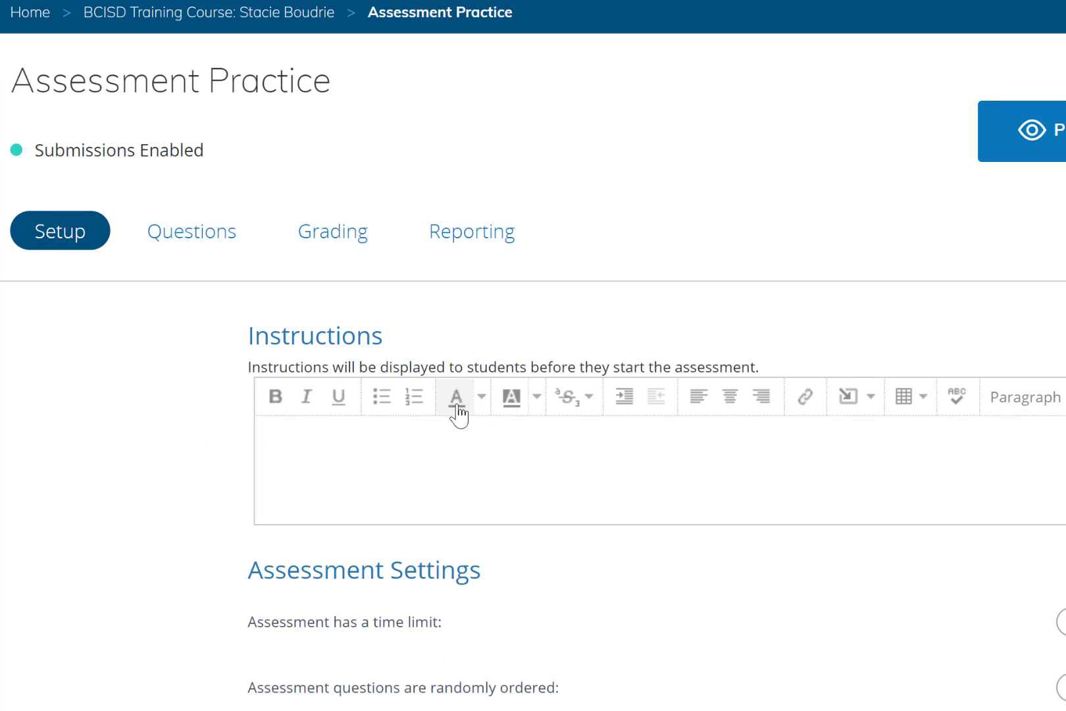
# - In the Assessment Settings, turn on random question order and keep the assessment without a time limit
pyautogui.scroll(-3, 400, 445)
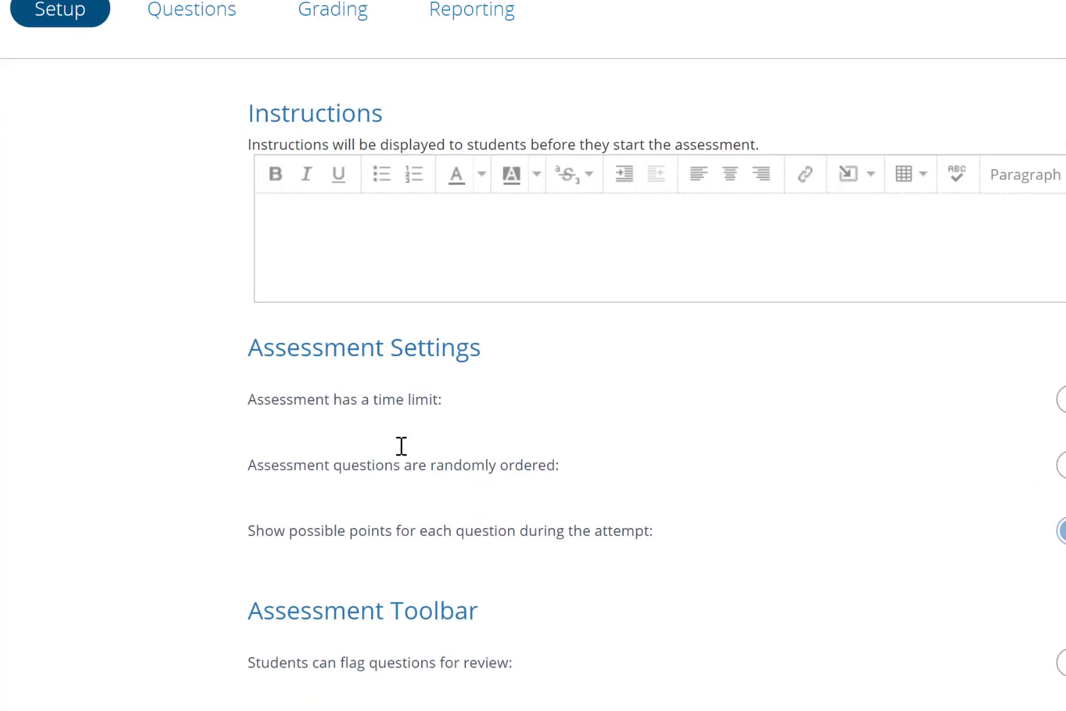
pyautogui.tripleClick(337, 354)
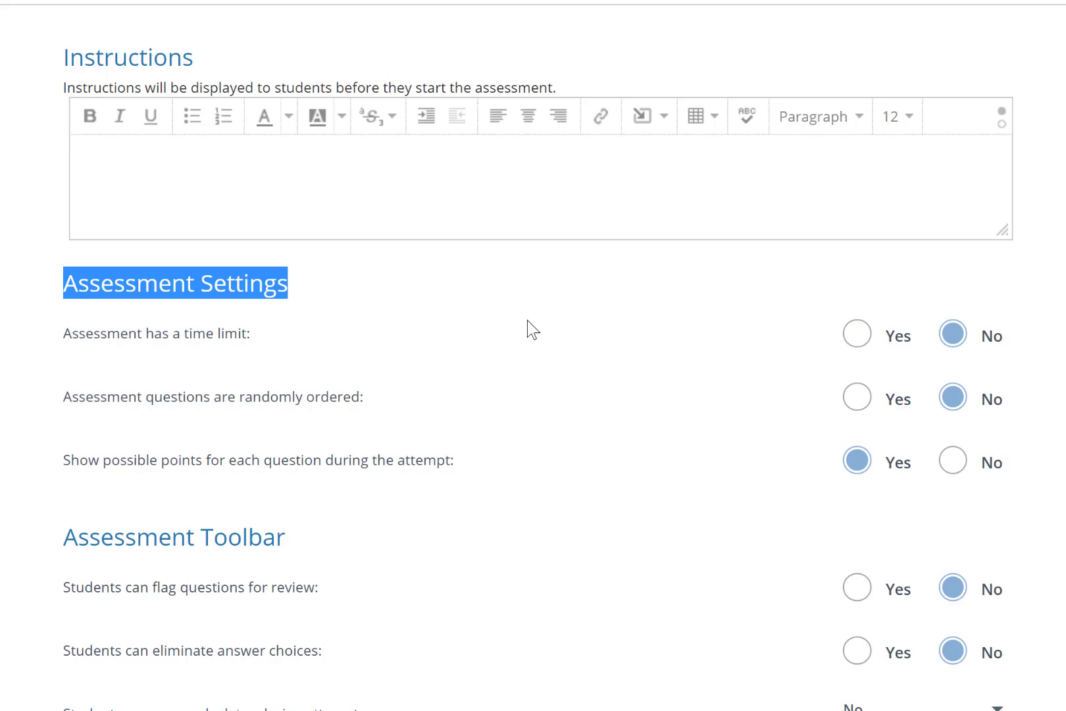
pyautogui.scroll(-2, 641, 465)
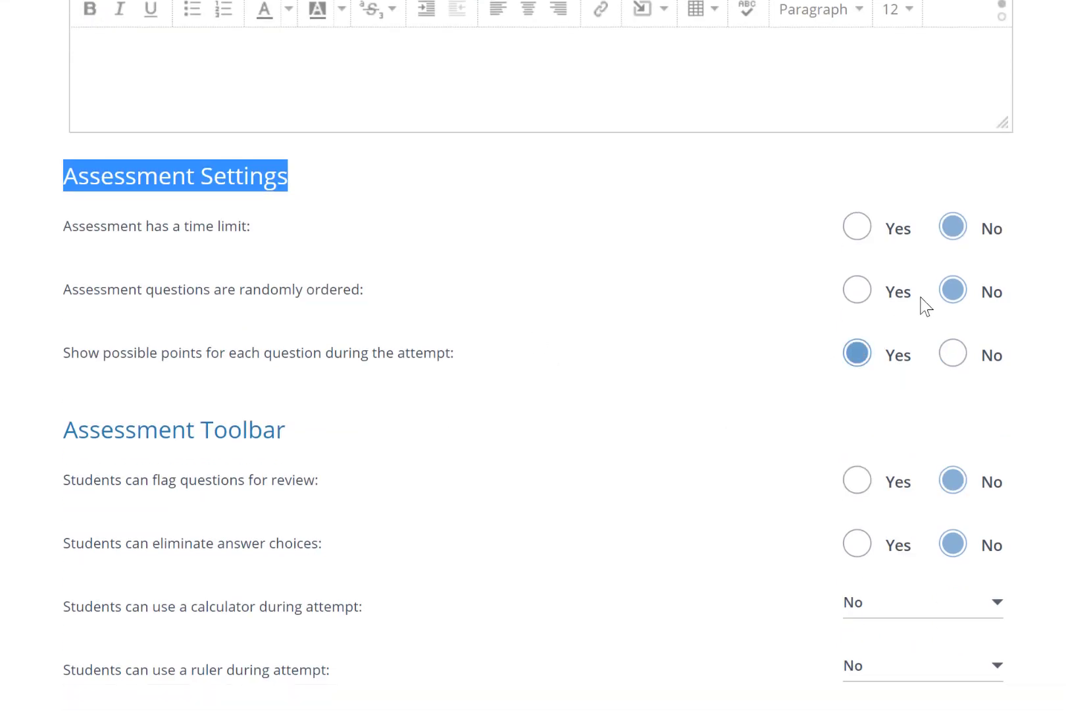
pyautogui.click(857, 289)
pyautogui.click(857, 226)
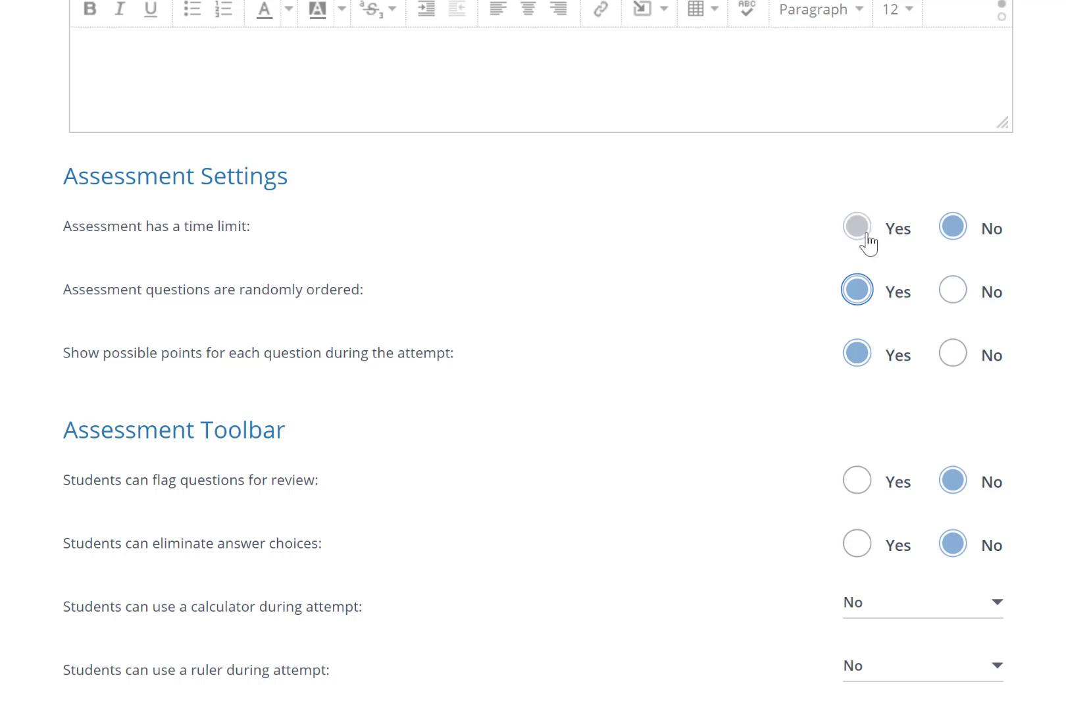
pyautogui.click(953, 227)
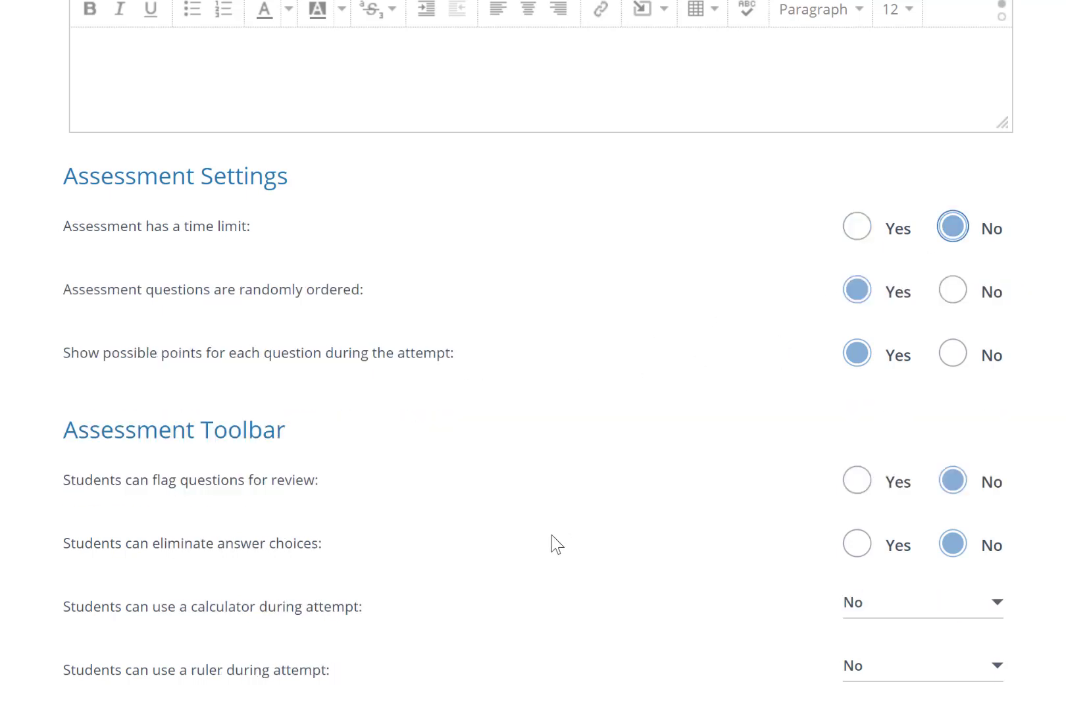
# - Review the Assessment Toolbar and Student Settings, including the options for viewing results and the number of attempts, leaving them at No and 1 time
pyautogui.scroll(-4, 530, 465)
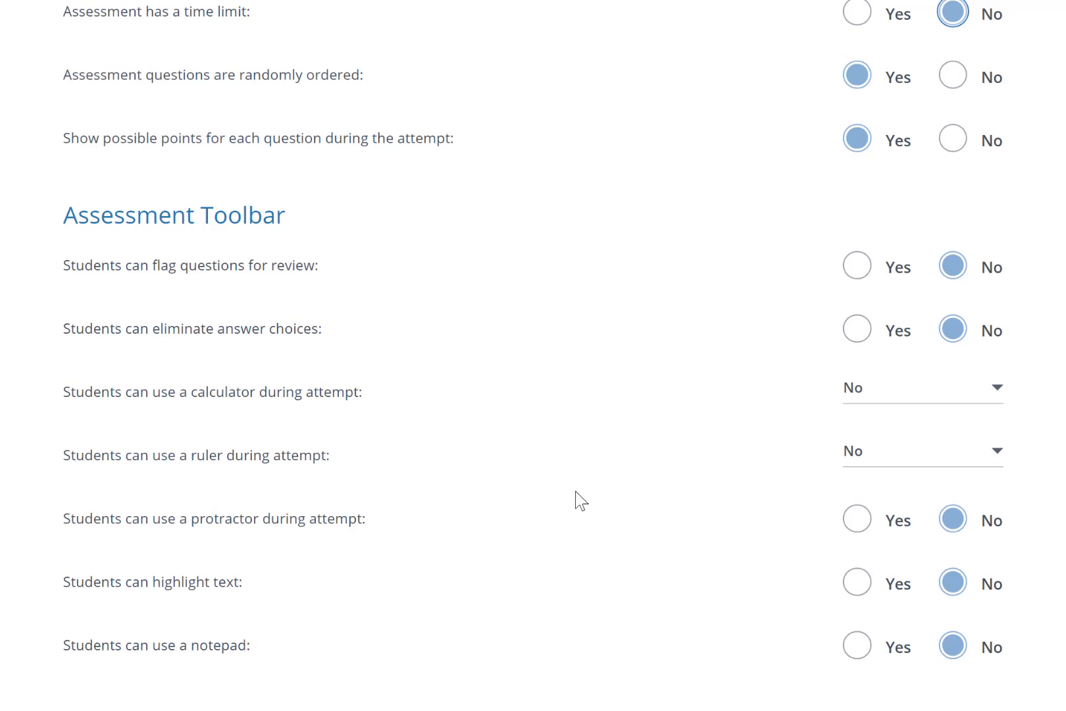
pyautogui.scroll(-2, 575, 491)
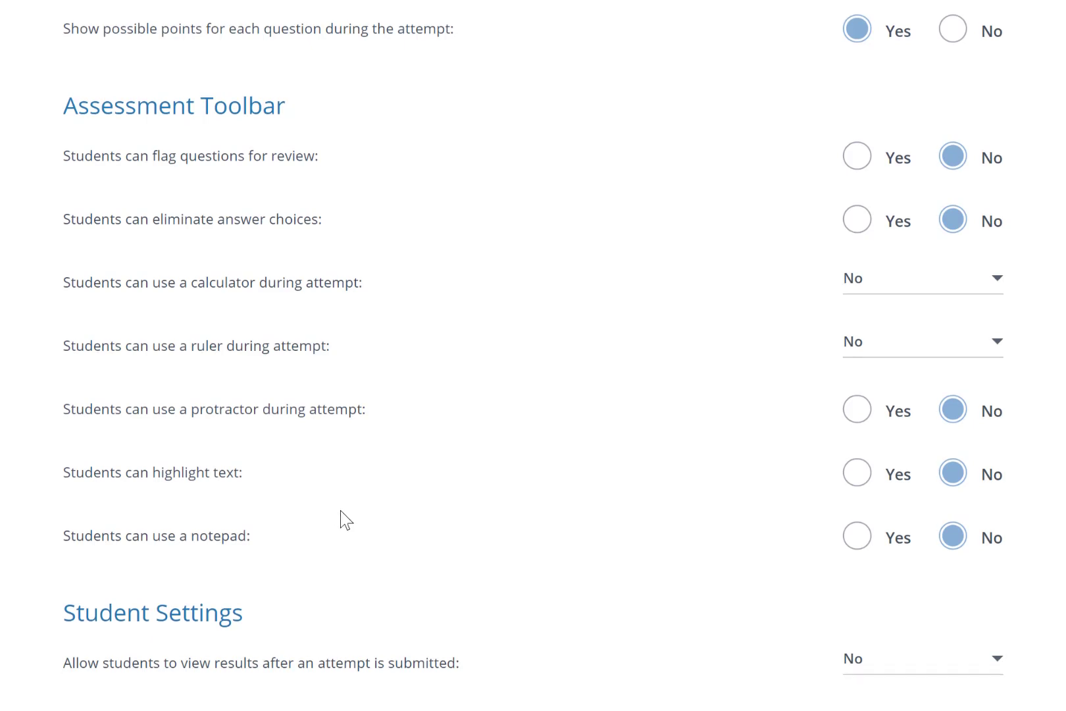
pyautogui.scroll(-5, 340, 511)
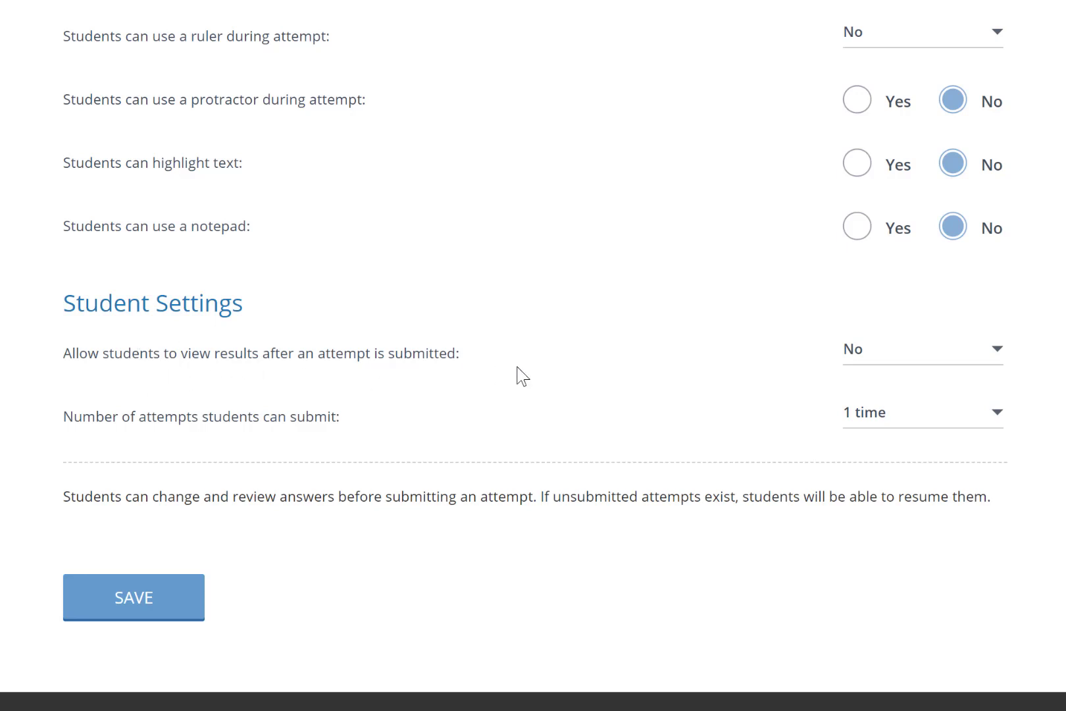
pyautogui.click(939, 369)
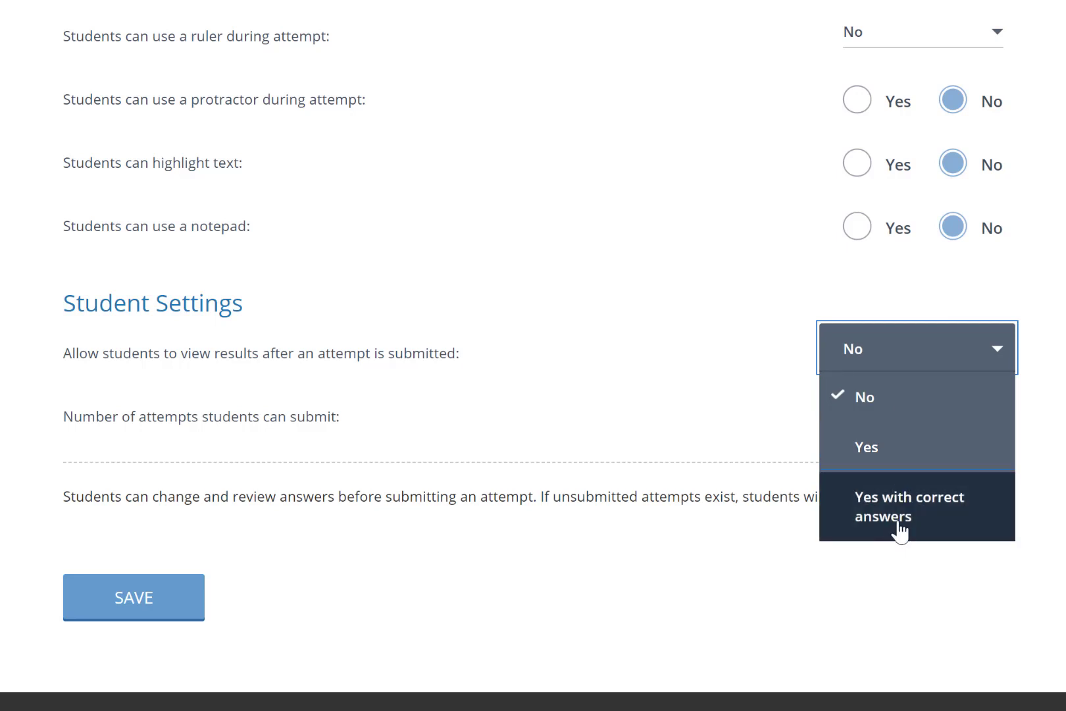
pyautogui.click(895, 402)
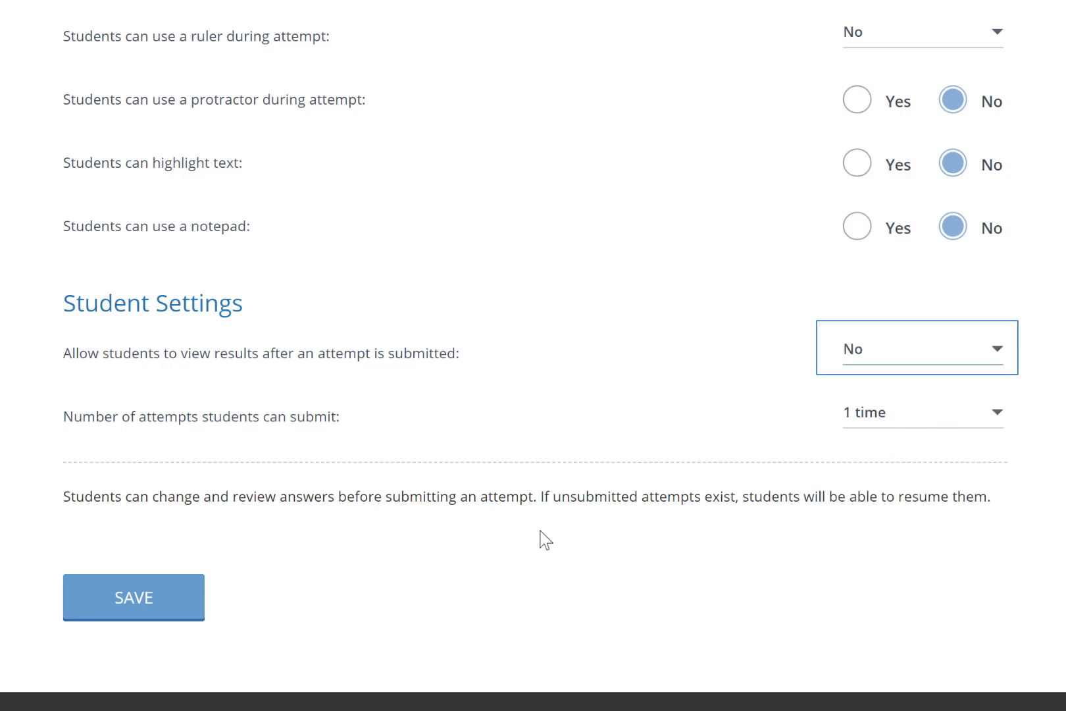
pyautogui.click(998, 421)
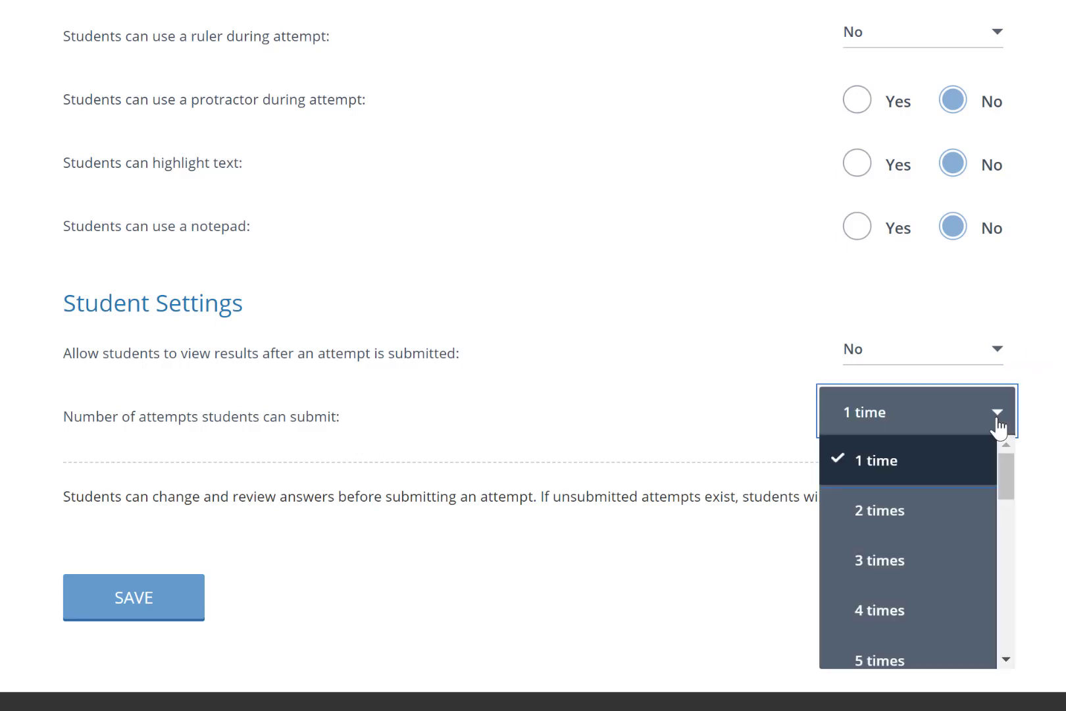
pyautogui.click(997, 425)
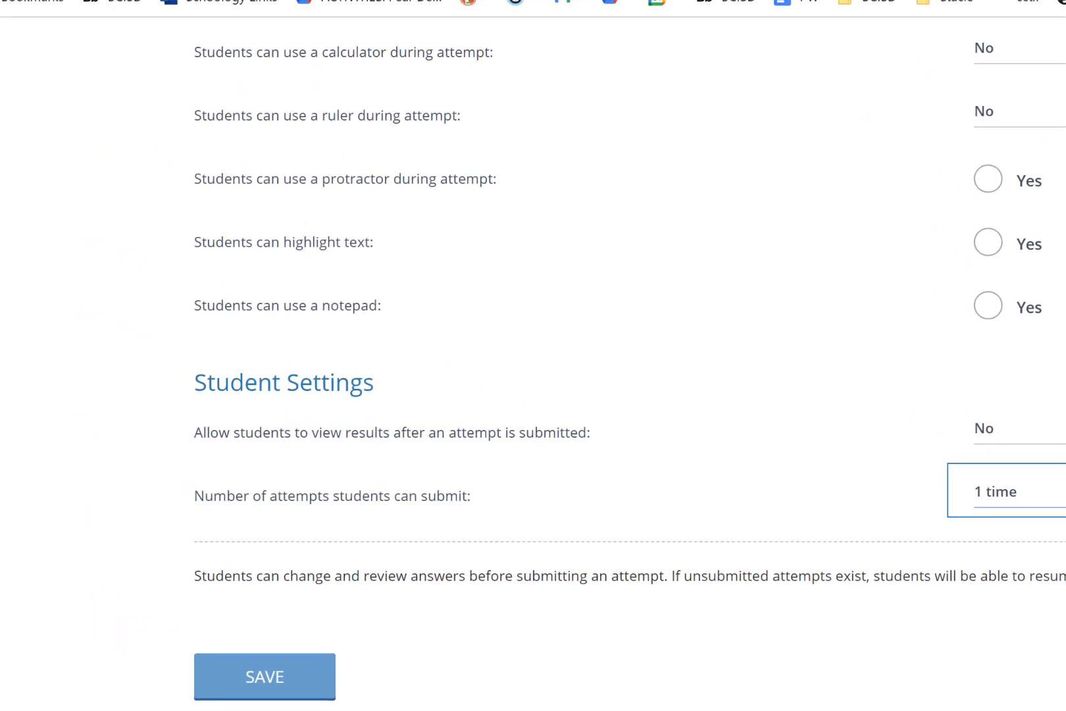
# - In the assessment's questions, examine the setup form for a Fill in the Blank Dropdown item, and cancel it without saving
pyautogui.scroll(12, 743, 588)
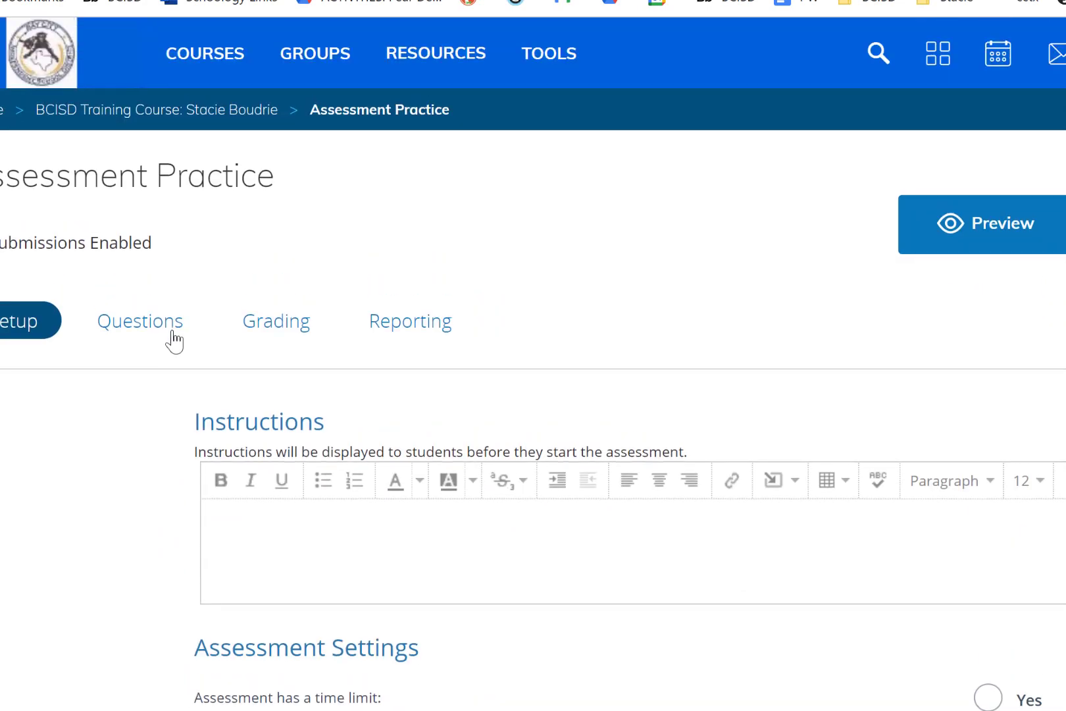
pyautogui.click(173, 333)
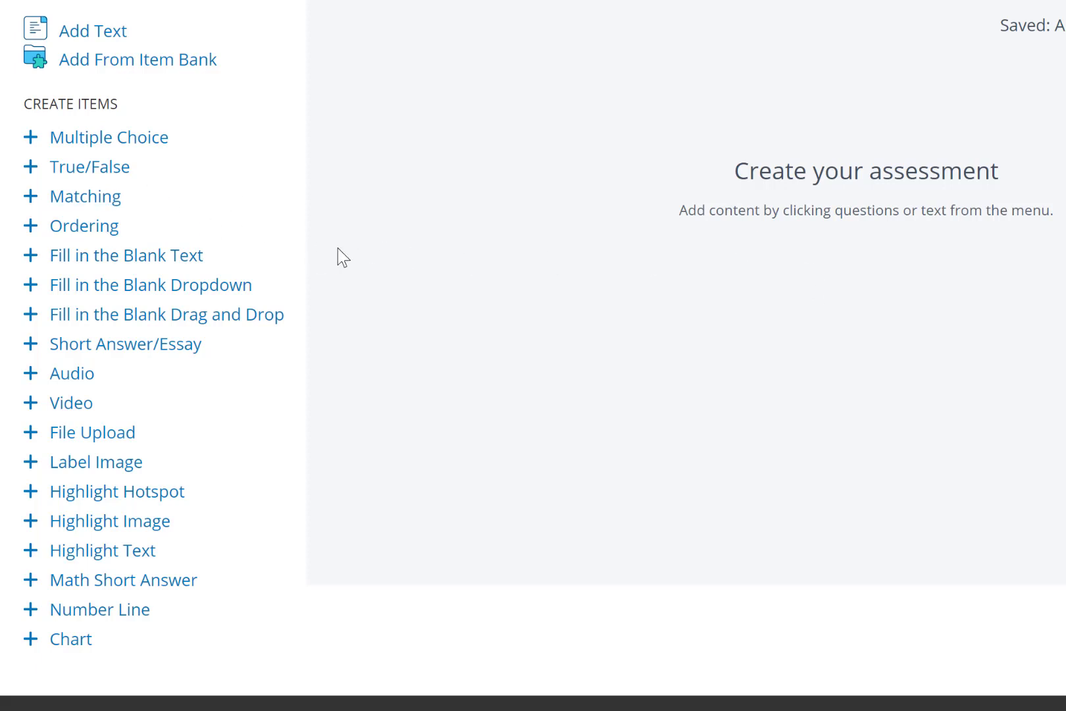
pyautogui.click(205, 285)
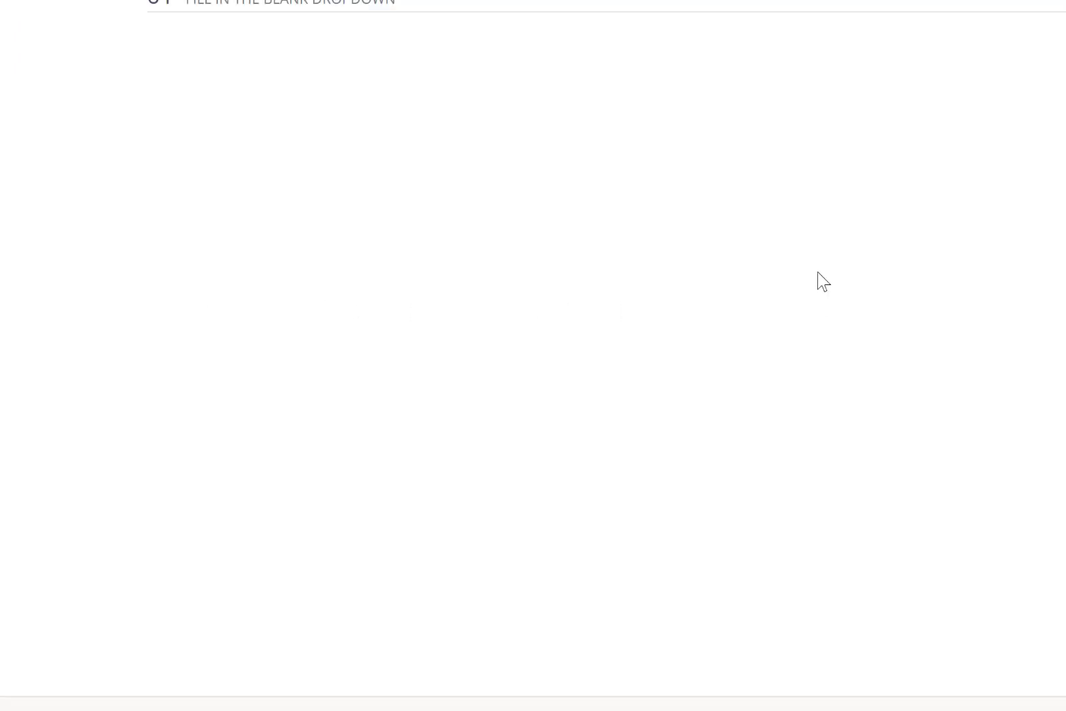
pyautogui.click(457, 179)
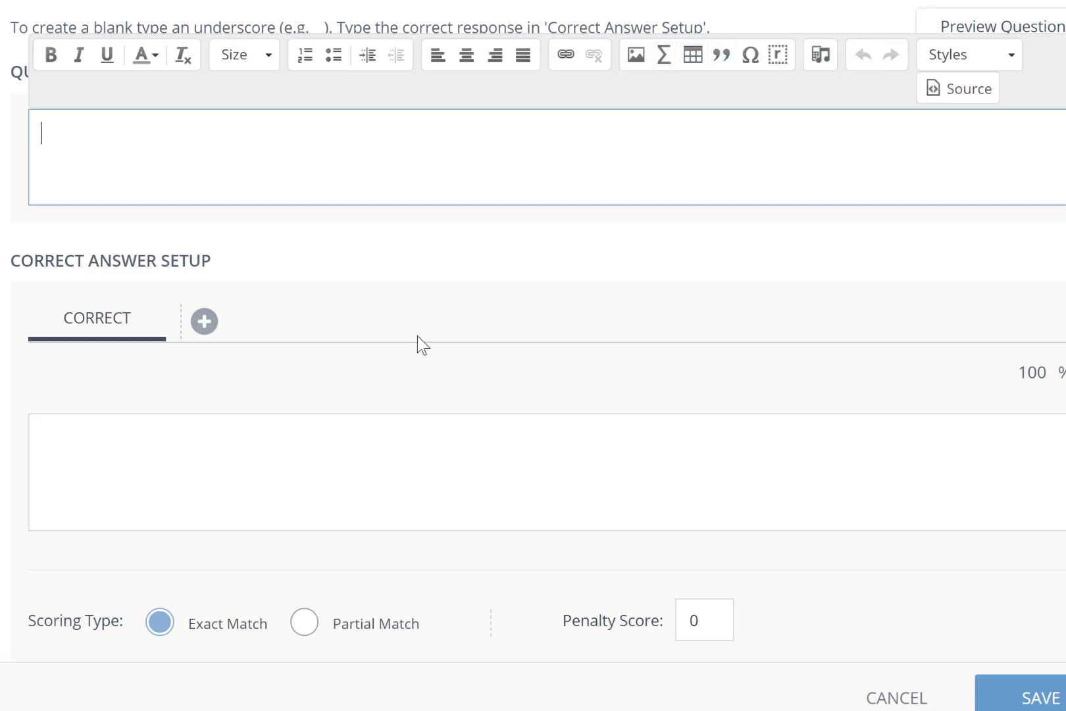
pyautogui.scroll(-3, 432, 359)
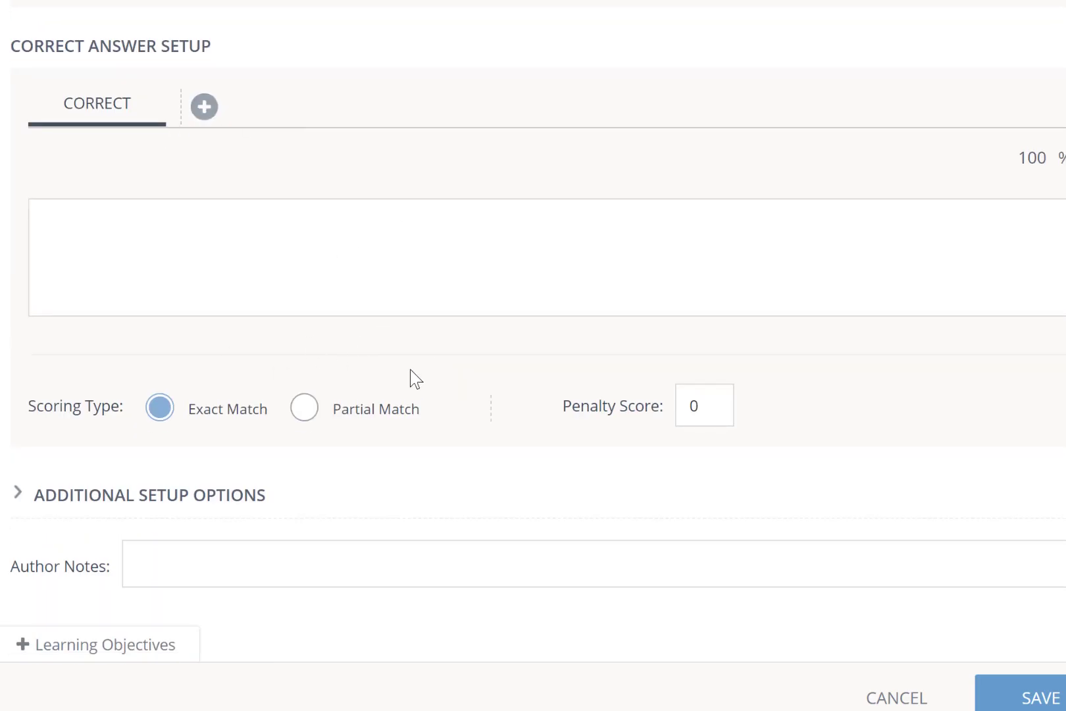
pyautogui.scroll(3, 410, 373)
pyautogui.click(878, 699)
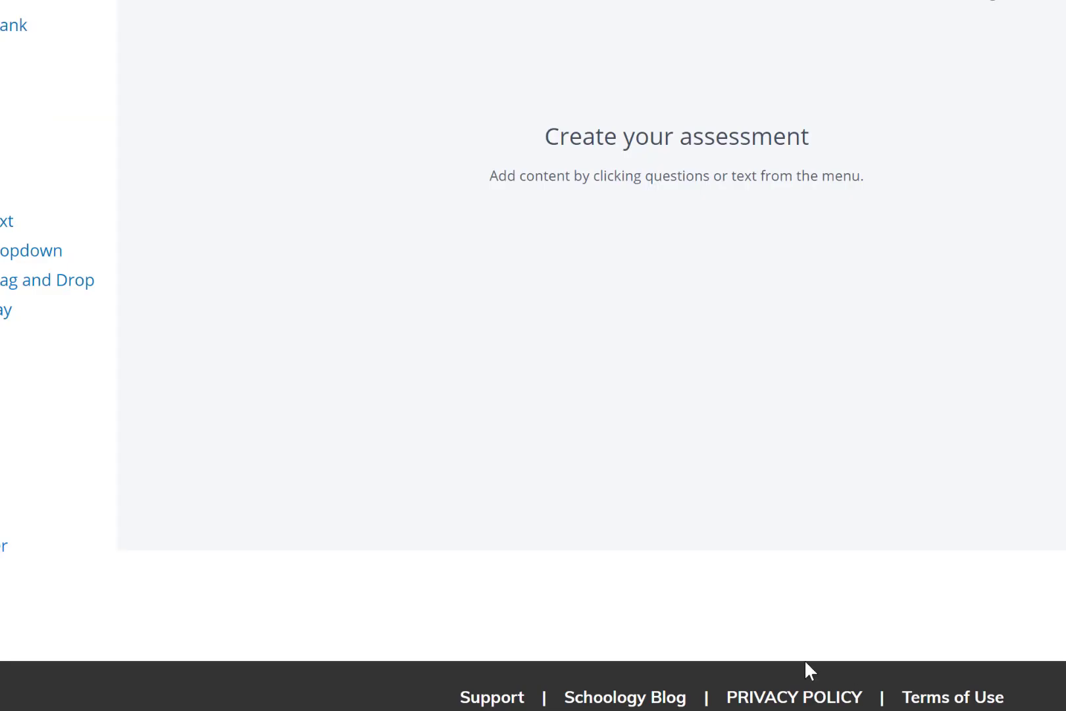
# - View the assessment's Grading page with its student list, and its Reporting page
pyautogui.scroll(4, 284, 321)
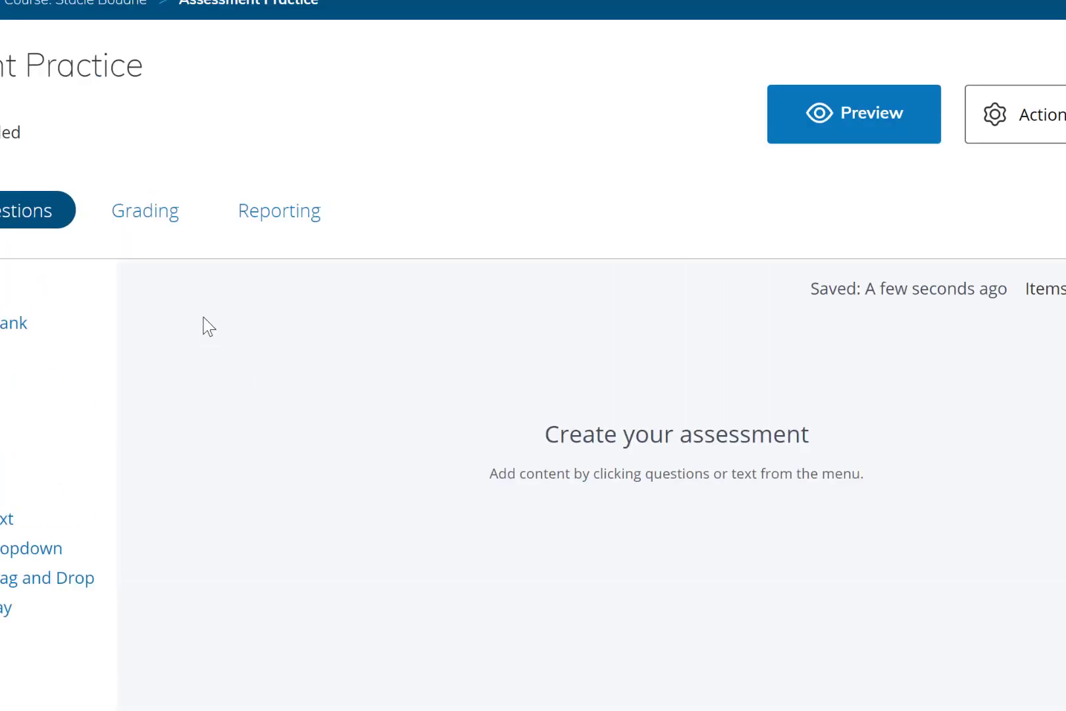
pyautogui.click(177, 228)
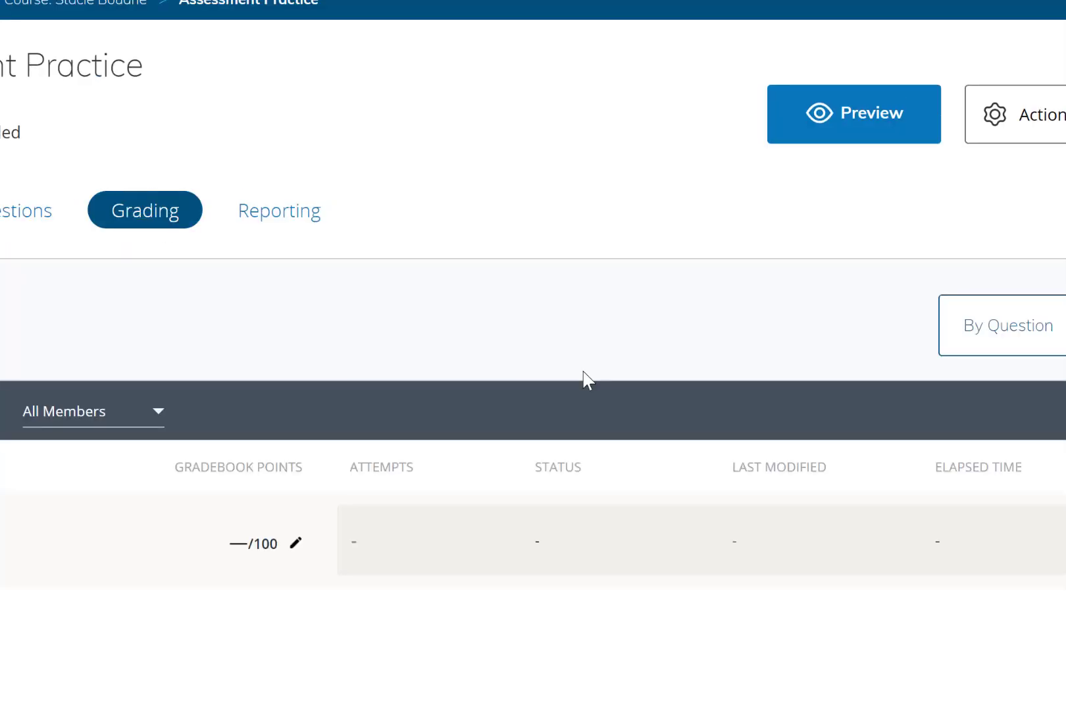
pyautogui.scroll(-3, 566, 385)
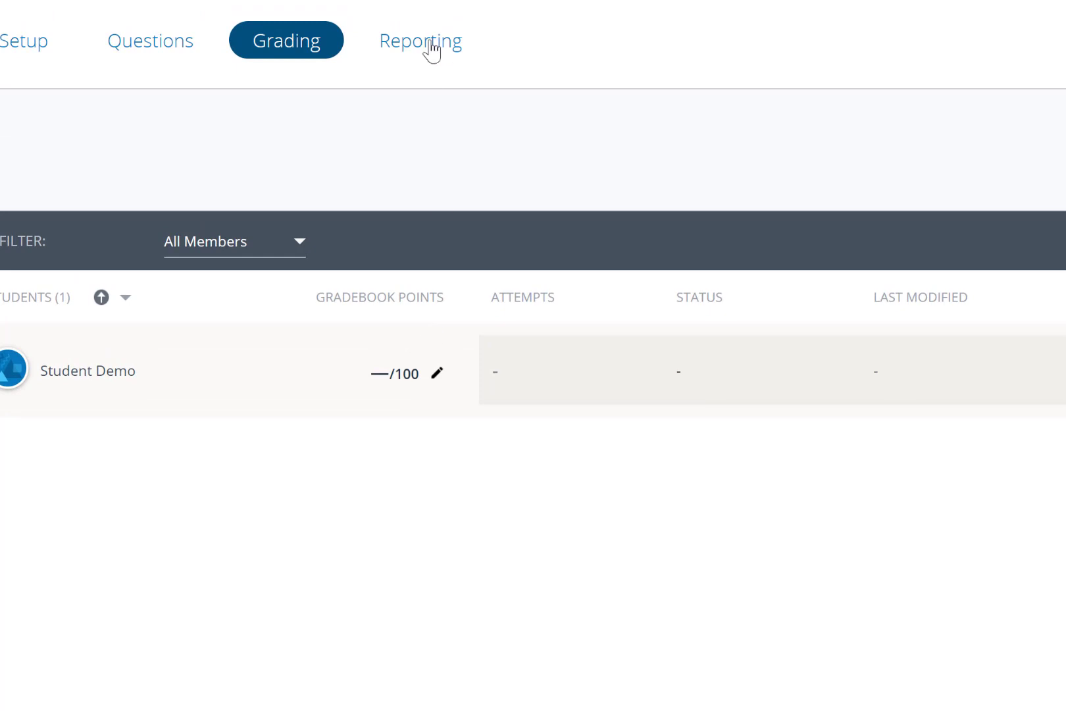
pyautogui.click(431, 47)
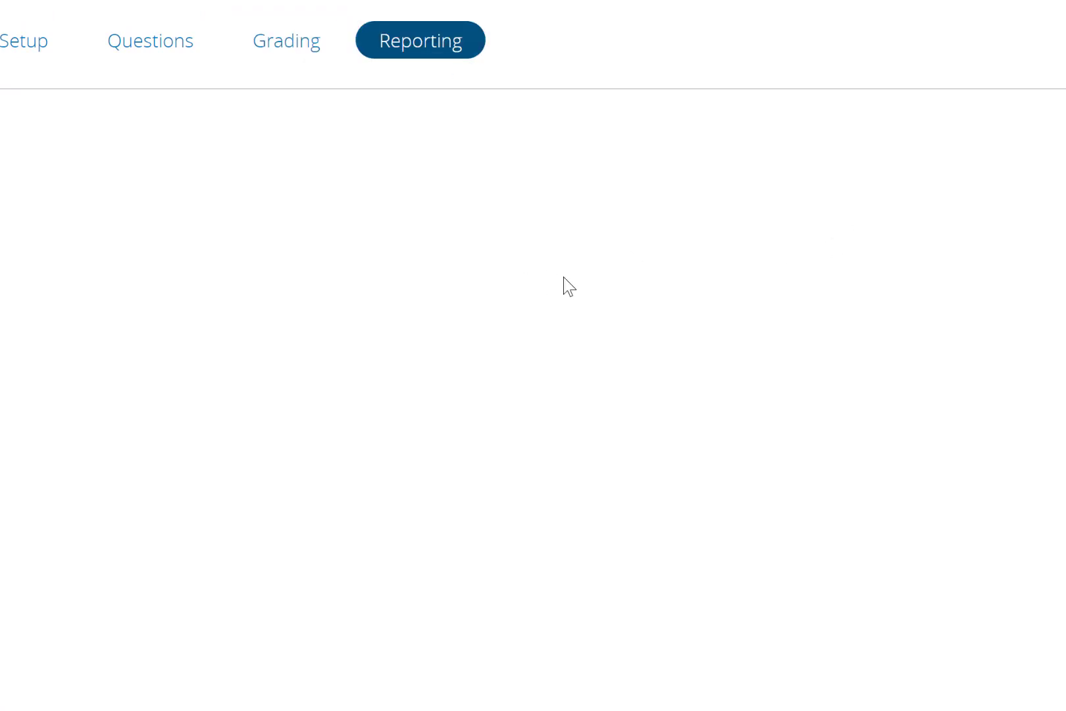